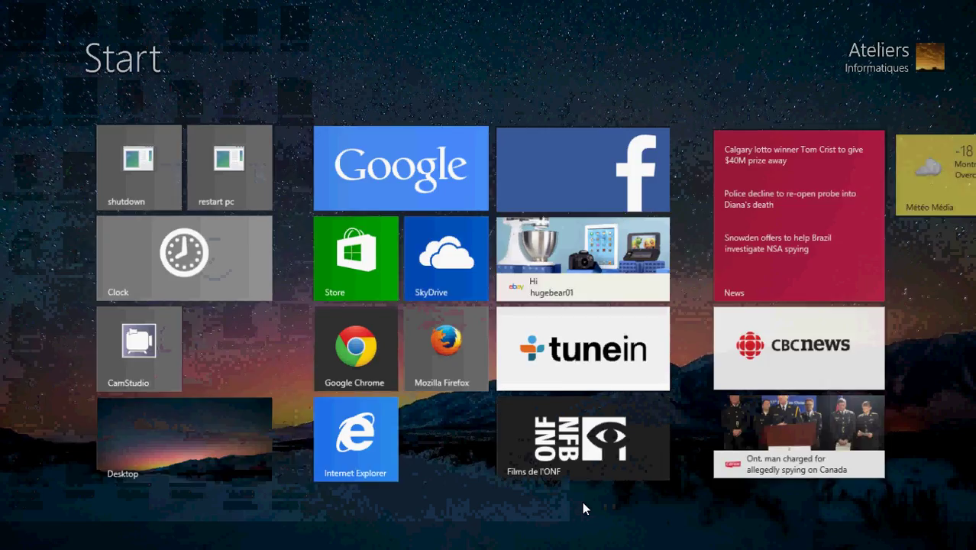
- Open the list of Wi-Fi networks in the system settings and look through the available networks
{"action": "scroll", "coordinate": [582, 504], "scroll_direction": "down", "scroll_amount": 5}
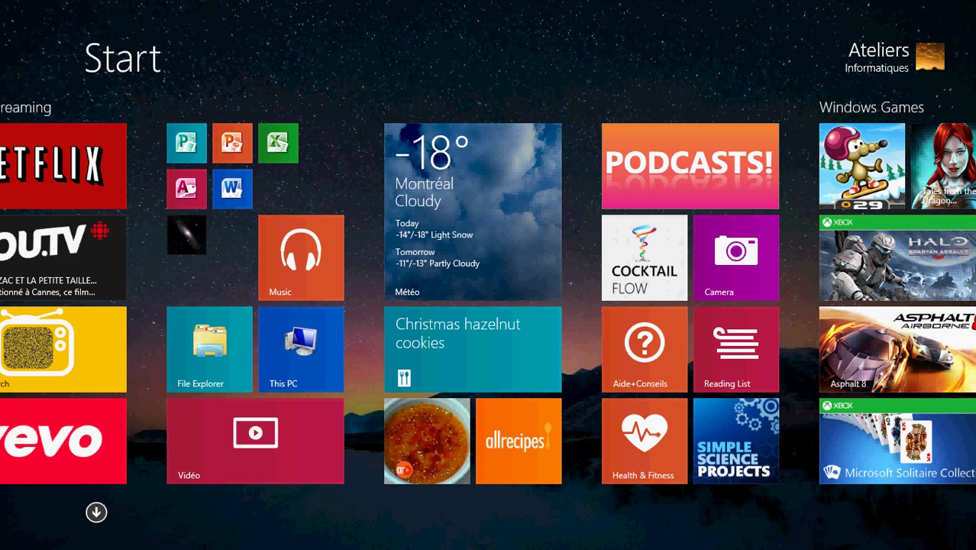
{"action": "mouse_move", "coordinate": [945, 172]}
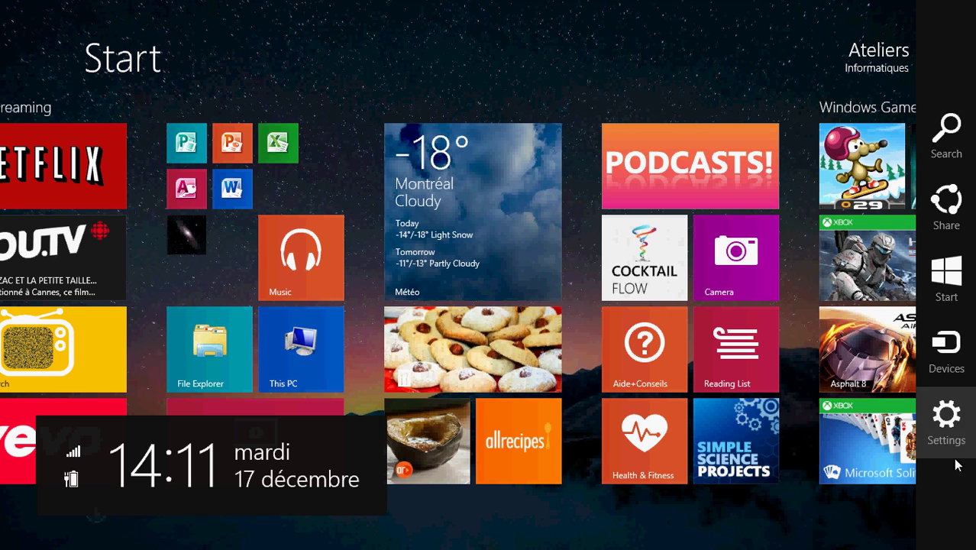
{"action": "left_click", "coordinate": [949, 434]}
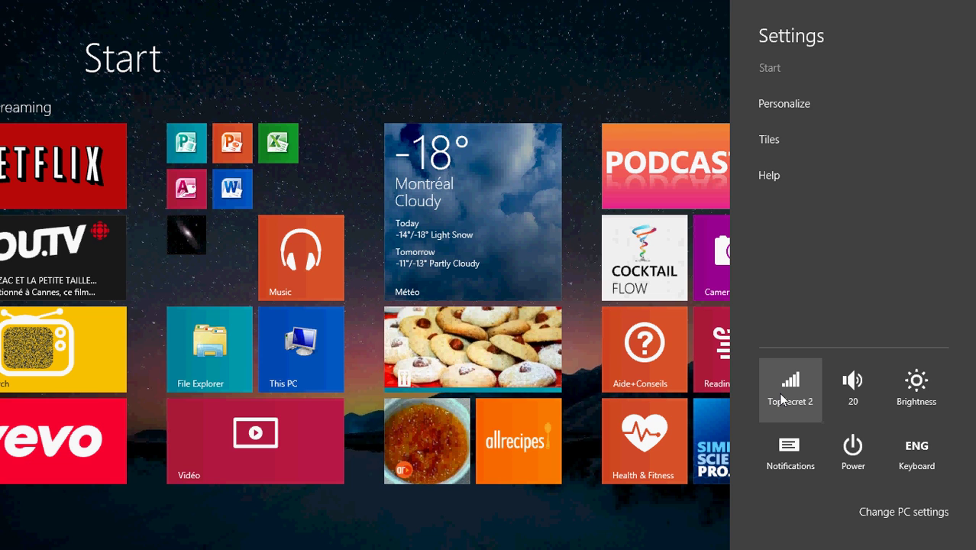
{"action": "left_click", "coordinate": [780, 395]}
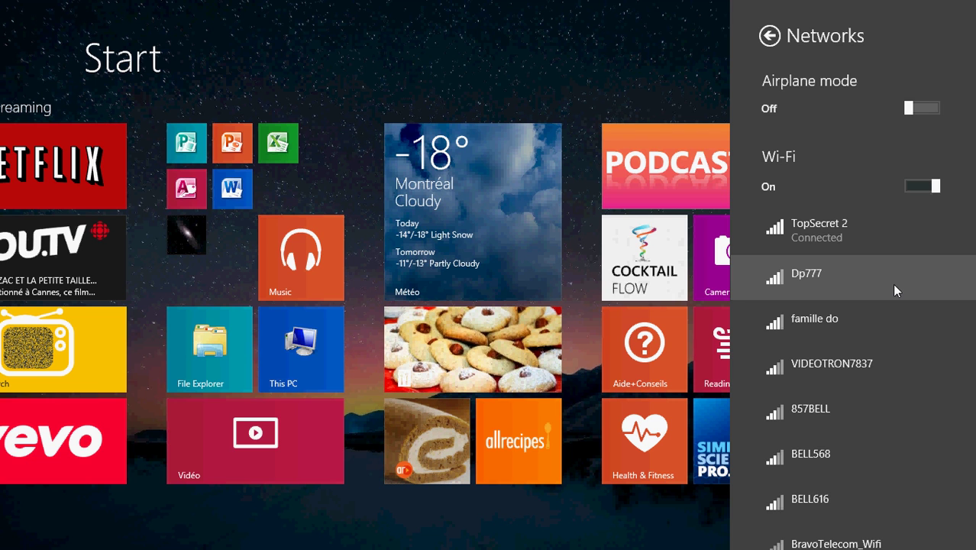
{"action": "scroll", "coordinate": [892, 284], "scroll_direction": "down", "scroll_amount": 3}
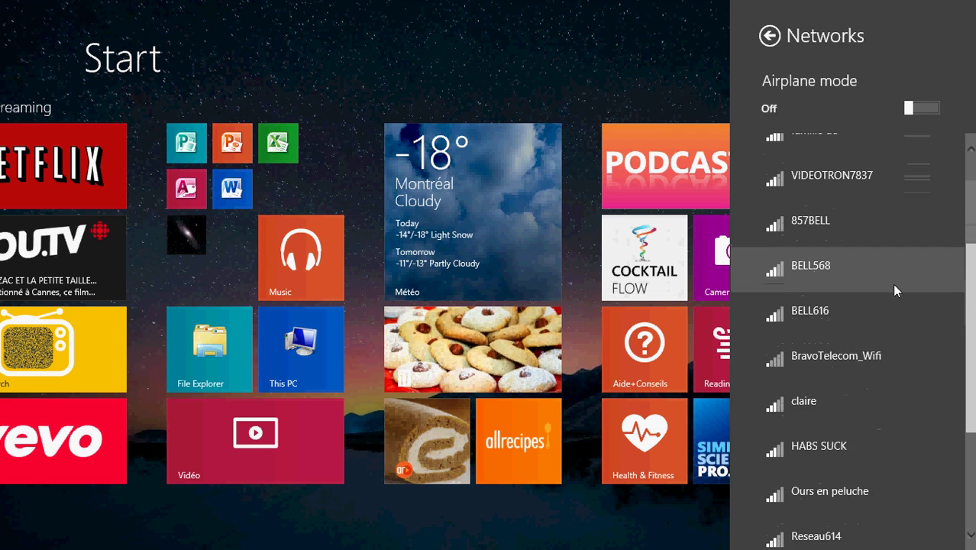
{"action": "scroll", "coordinate": [893, 285], "scroll_direction": "up", "scroll_amount": 3}
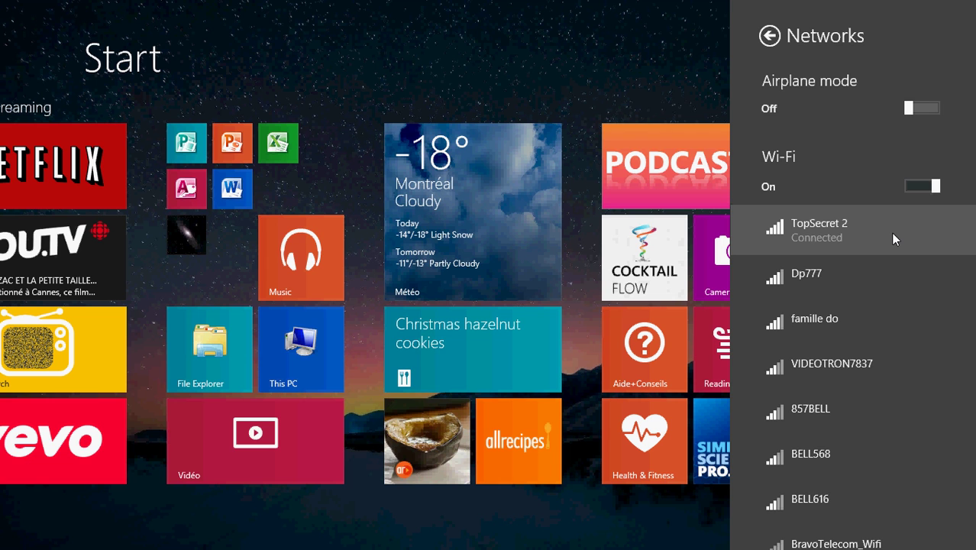
- Start connecting to the Dp777 network as far as the security key entry, and cancel the connection
{"action": "left_click", "coordinate": [884, 278]}
{"action": "left_click", "coordinate": [925, 360]}
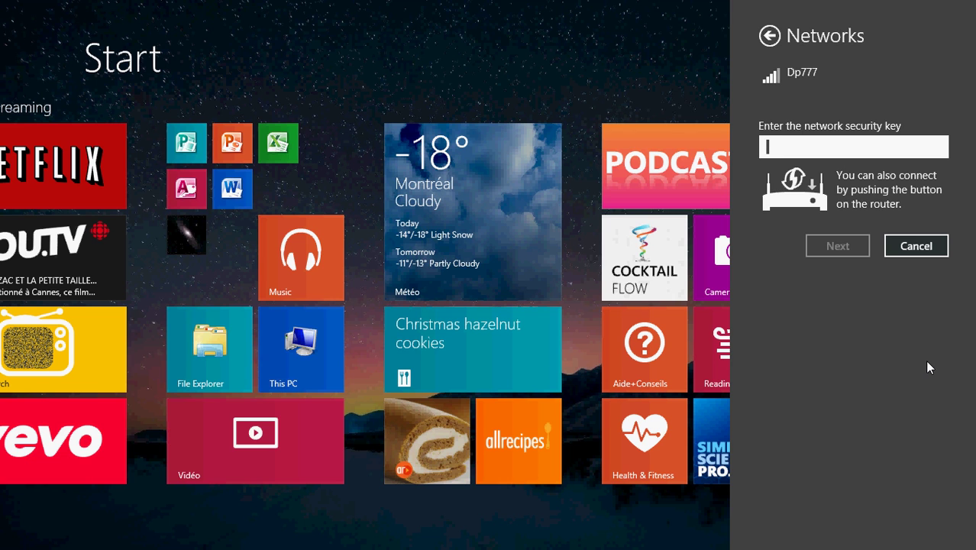
{"action": "left_click", "coordinate": [922, 248]}
- Examine the connection options of the Dp777 and TopSecret 2 networks, and close the network list
{"action": "left_click", "coordinate": [927, 290]}
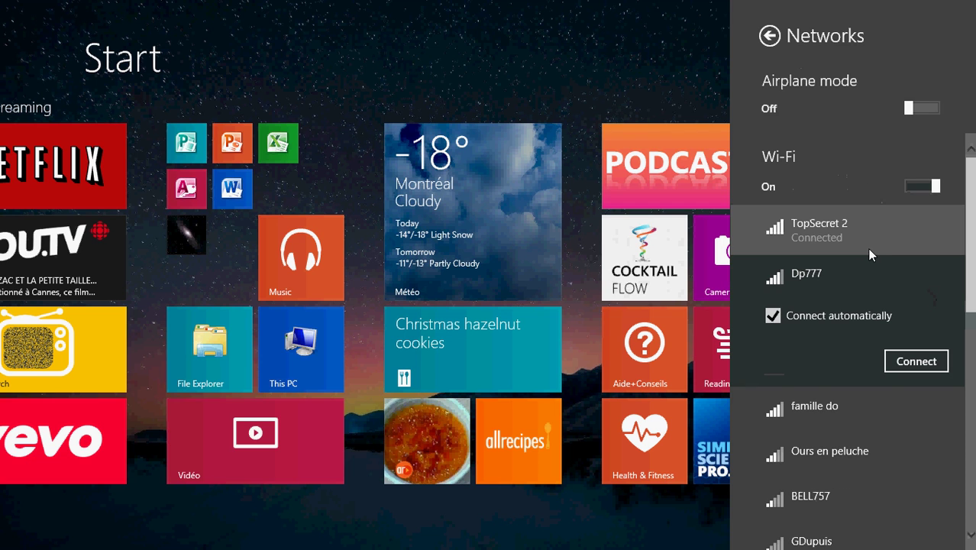
{"action": "left_click", "coordinate": [890, 243]}
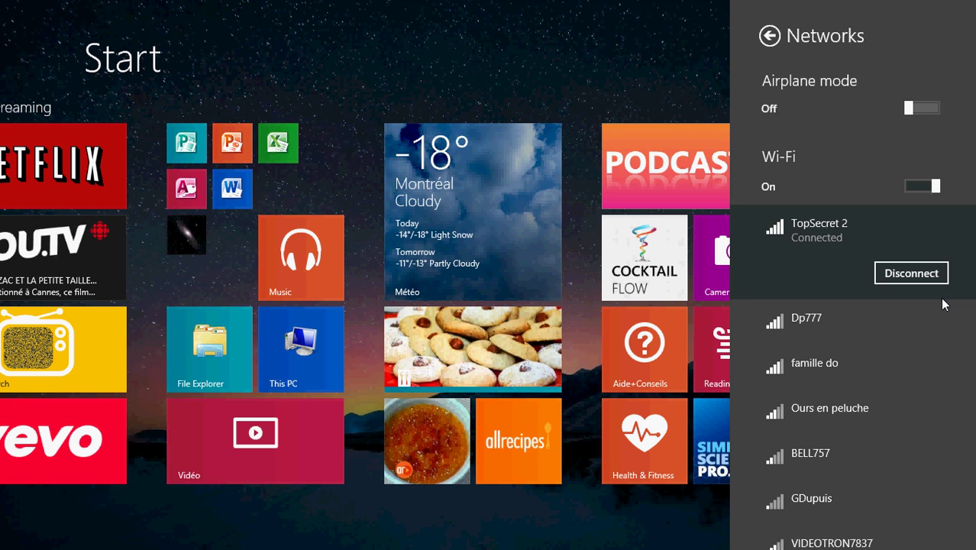
{"action": "left_click", "coordinate": [463, 60]}
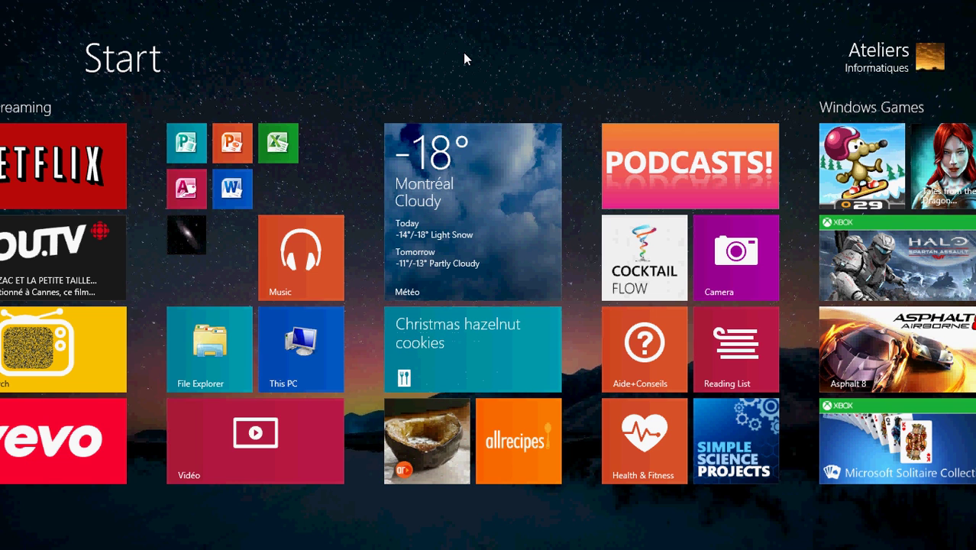
- Bring up the list of available Wi-Fi networks again from the Start screen, and close it
{"action": "mouse_move", "coordinate": [974, 1]}
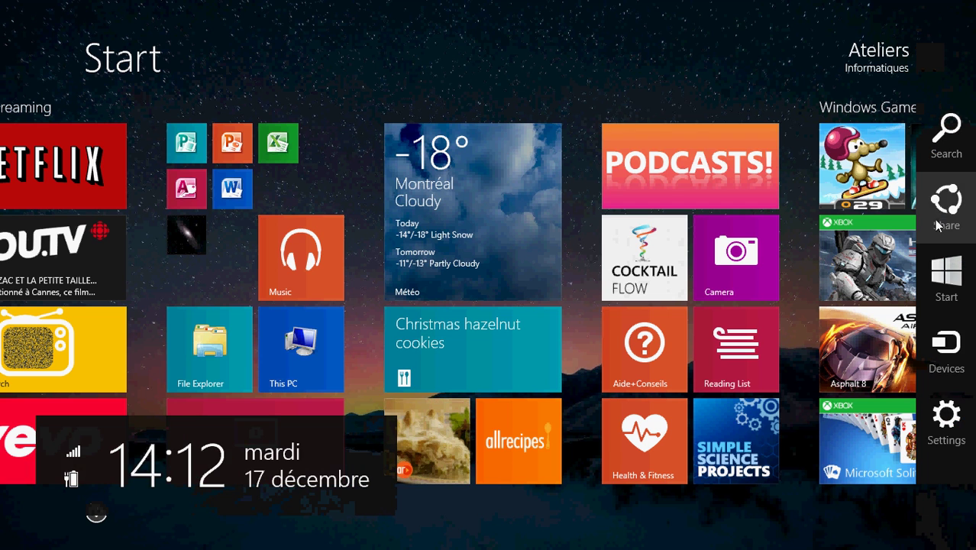
{"action": "left_click", "coordinate": [944, 442]}
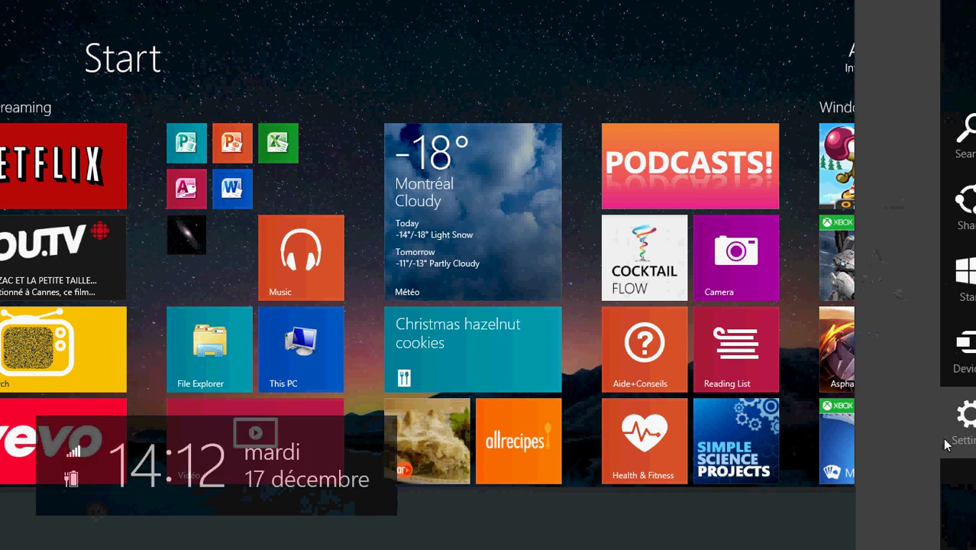
{"action": "left_click", "coordinate": [782, 405]}
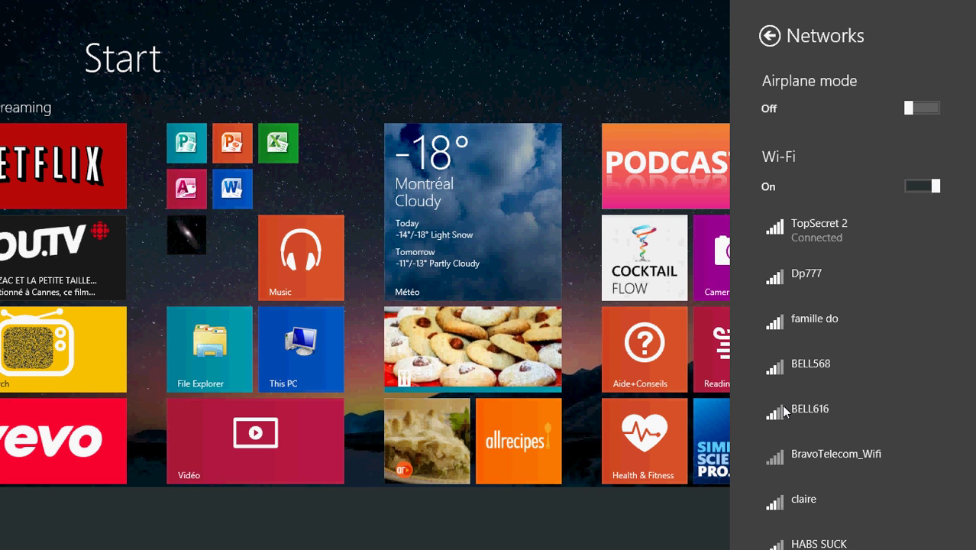
{"action": "left_click", "coordinate": [471, 54]}
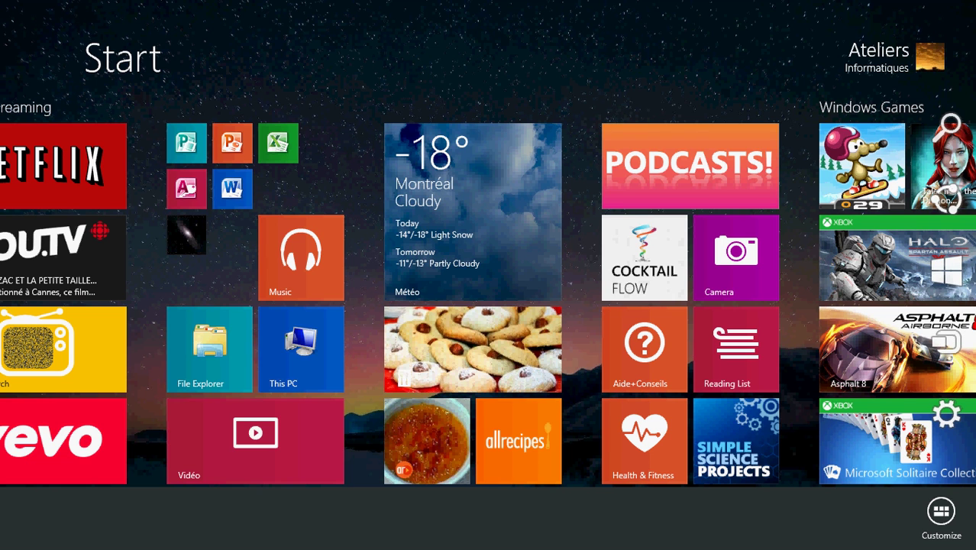
- Display the system settings with the network status from the Start screen, and dismiss them
{"action": "mouse_move", "coordinate": [947, 443]}
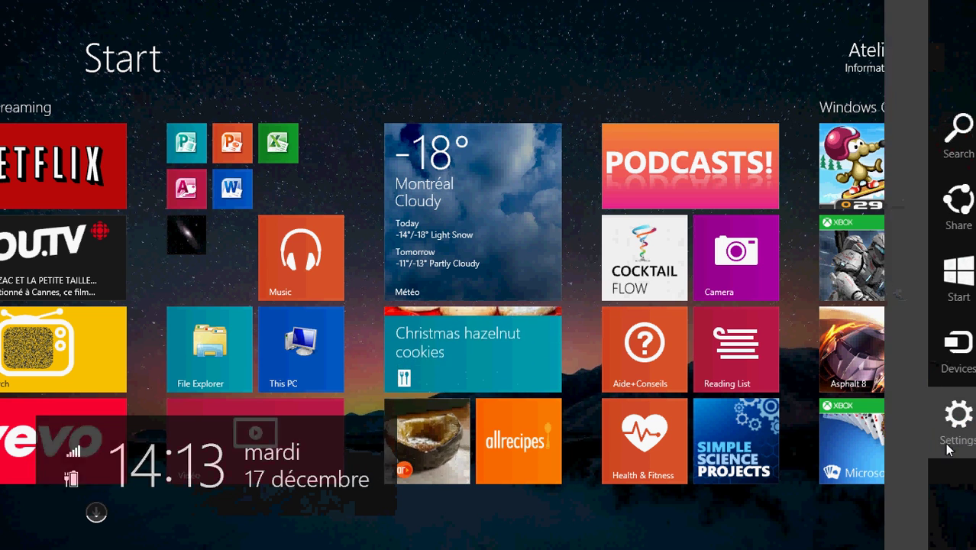
{"action": "left_click", "coordinate": [946, 424]}
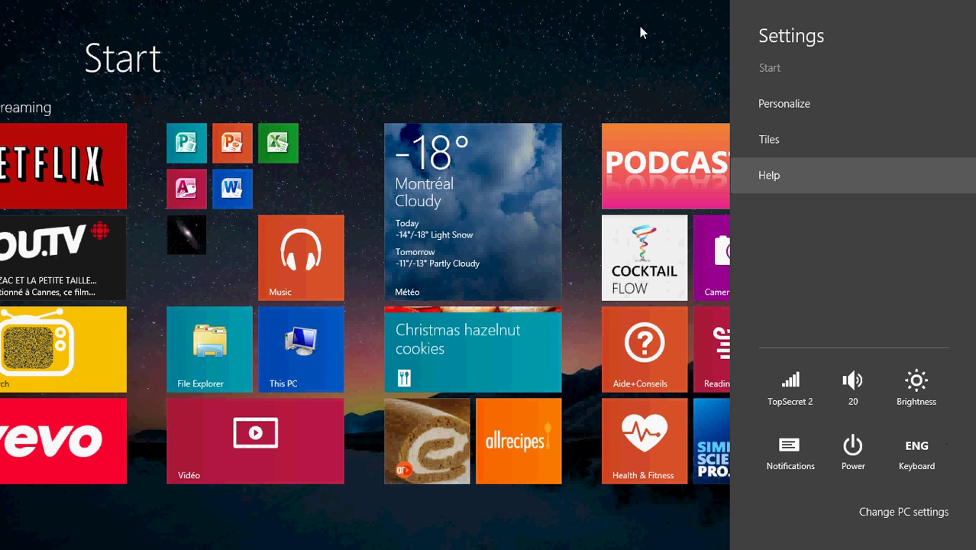
{"action": "left_click", "coordinate": [614, 39]}
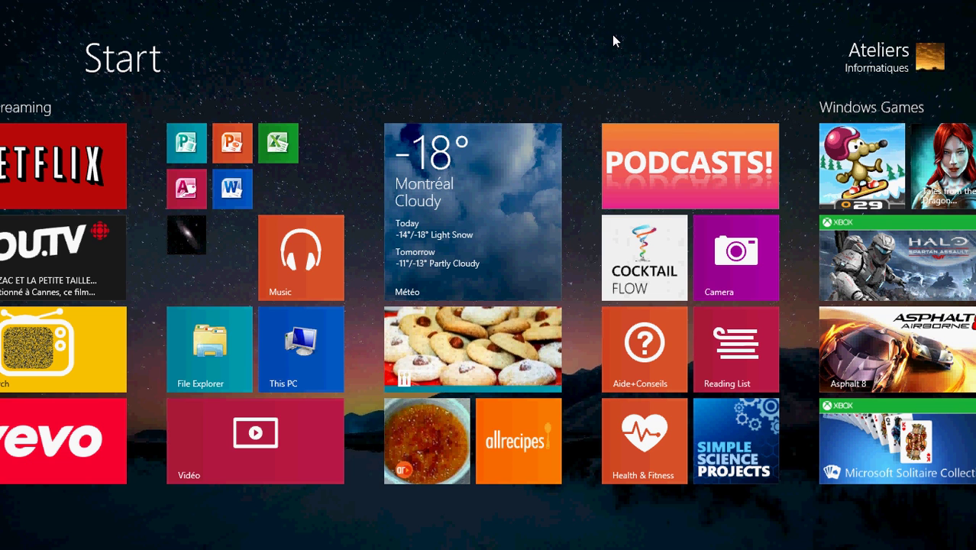
- Search everywhere for "internet op" and open Internet Options
{"action": "scroll", "coordinate": [611, 35], "scroll_direction": "down", "scroll_amount": 3}
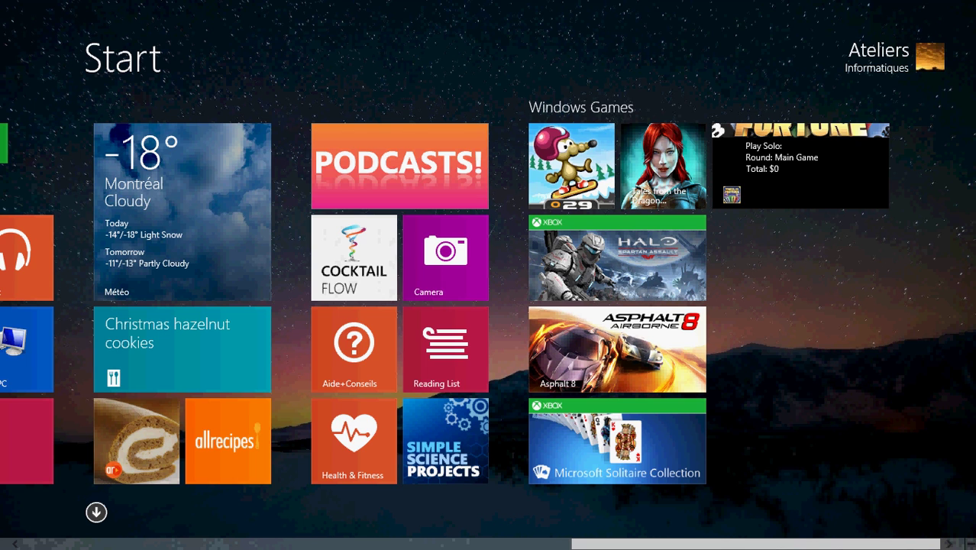
{"action": "right_click", "coordinate": [971, 302]}
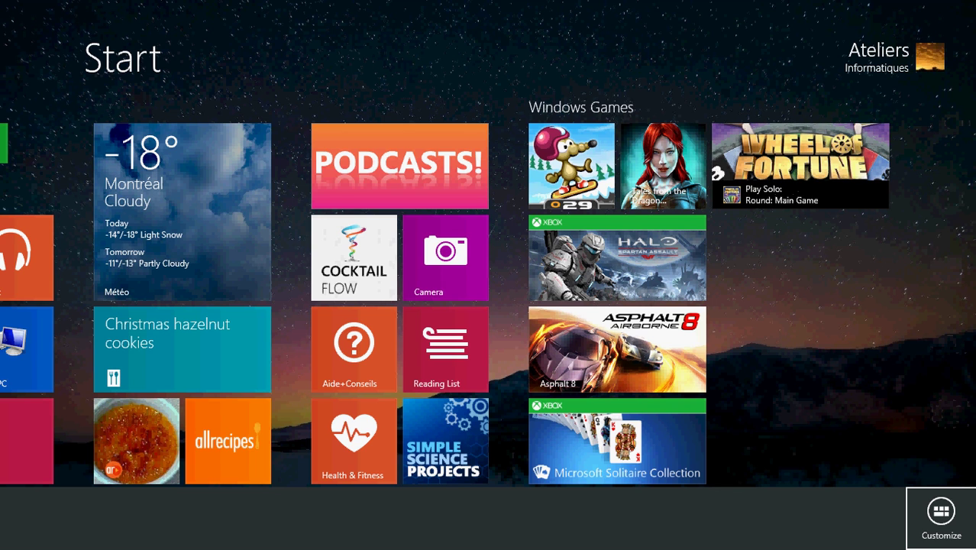
{"action": "mouse_move", "coordinate": [973, 4]}
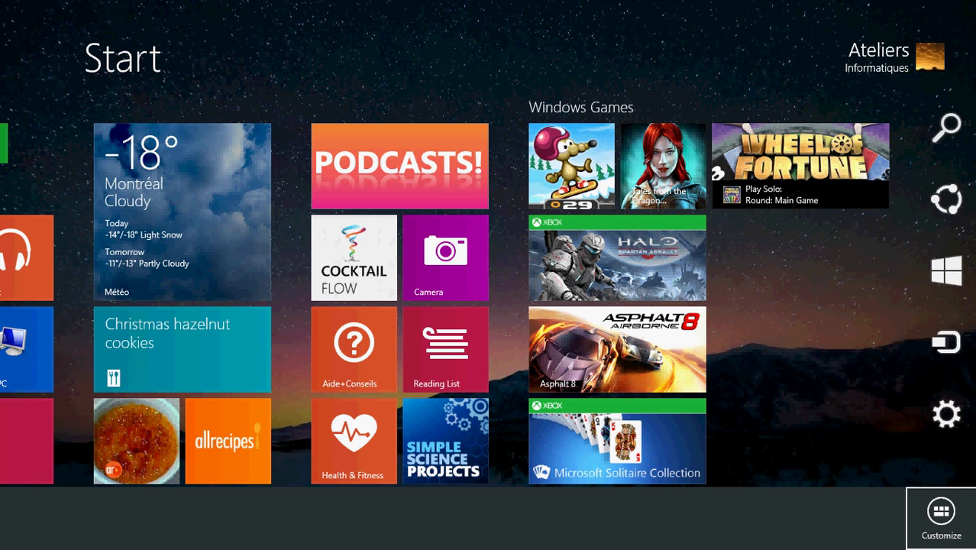
{"action": "left_click", "coordinate": [947, 137]}
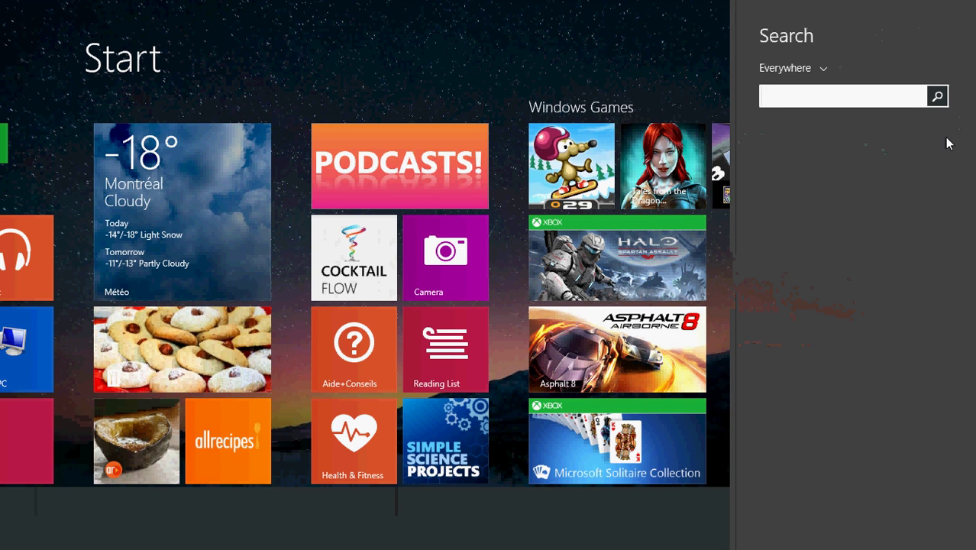
{"action": "type", "text": "internet "}
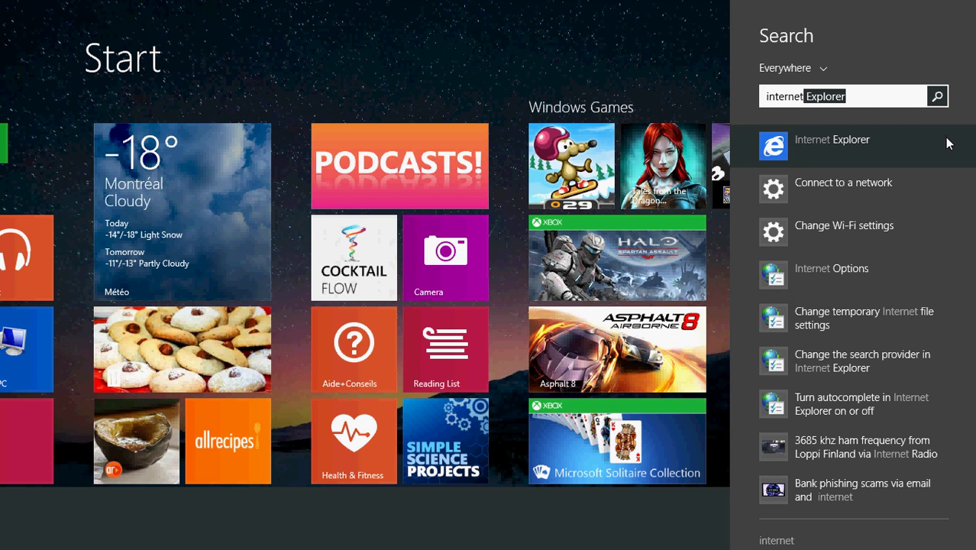
{"action": "type", "text": "op"}
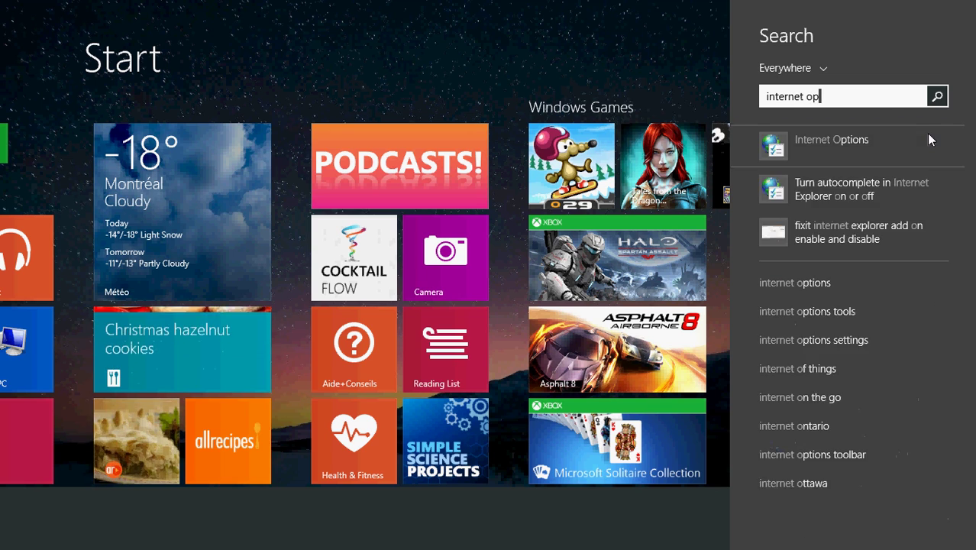
{"action": "left_click", "coordinate": [836, 140]}
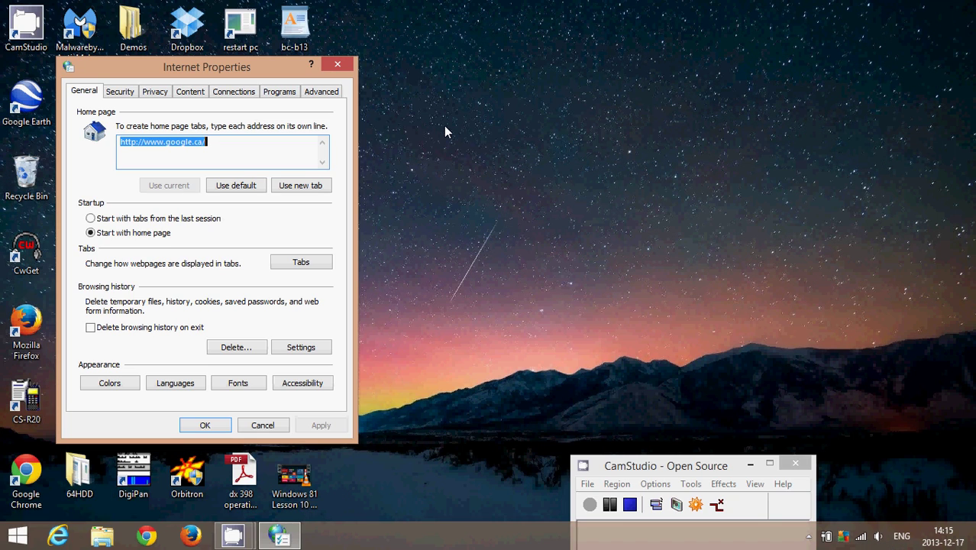
- View the connection settings and the choices for adding a dial-up or broadband connection, and close both windows
{"action": "left_click", "coordinate": [233, 93]}
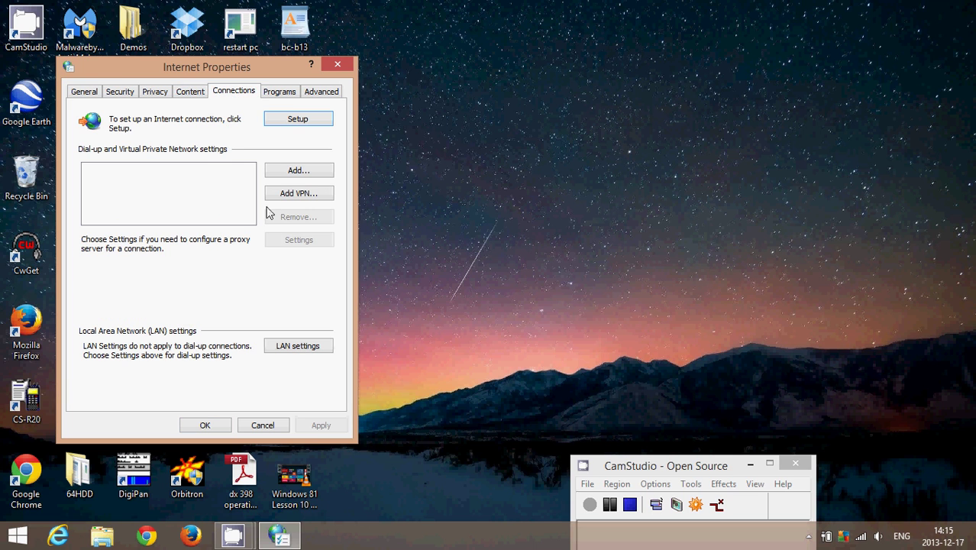
{"action": "left_click", "coordinate": [297, 171]}
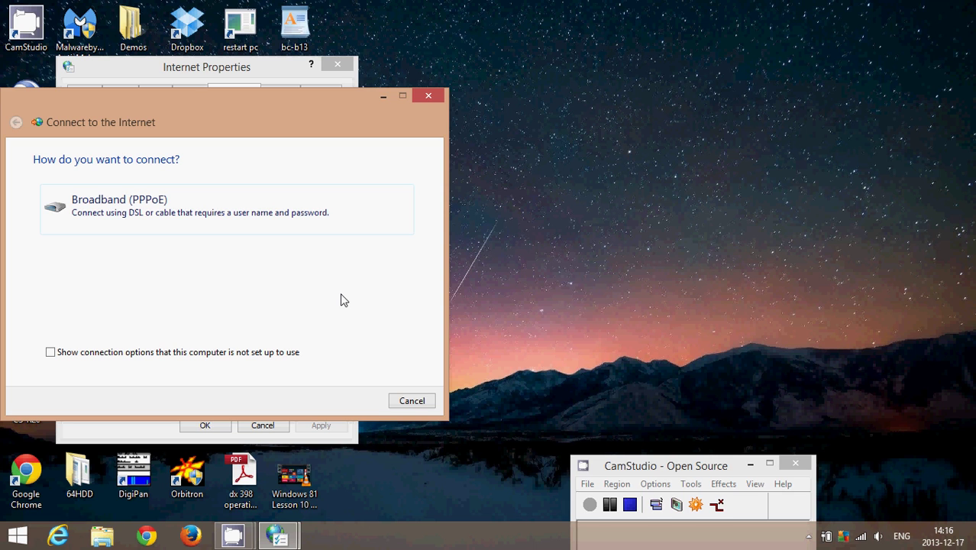
{"action": "left_click", "coordinate": [428, 97]}
{"action": "left_click", "coordinate": [337, 66]}
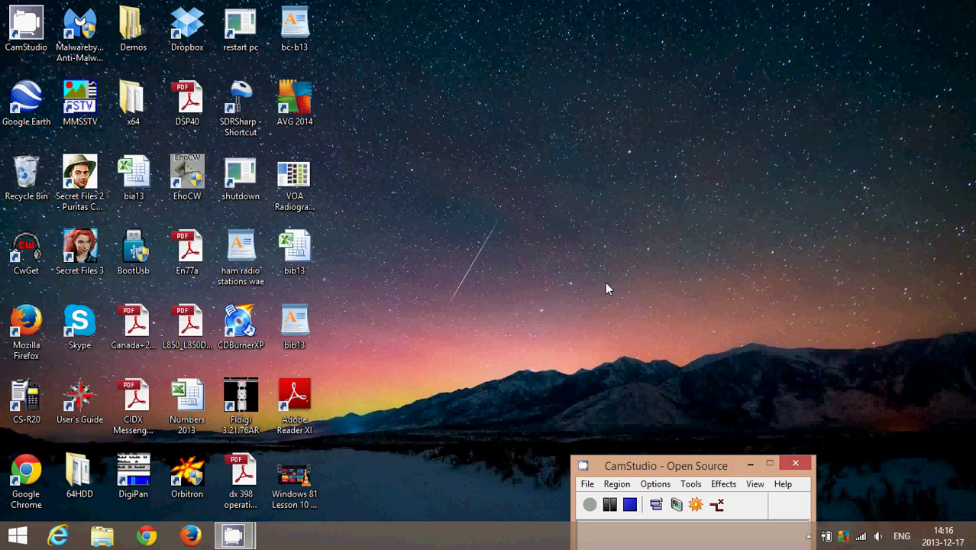
- Return to the Start screen, show the connection options of TopSecret 2 in the Wi-Fi network list, and close the list
{"action": "key", "text": "super"}
{"action": "scroll", "coordinate": [605, 282], "scroll_direction": "down", "scroll_amount": 10}
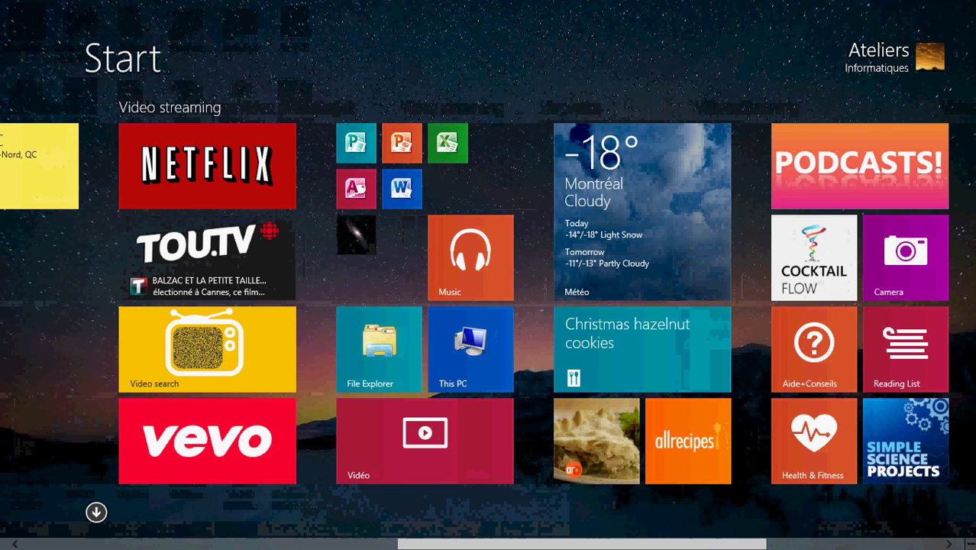
{"action": "right_click", "coordinate": [972, 545]}
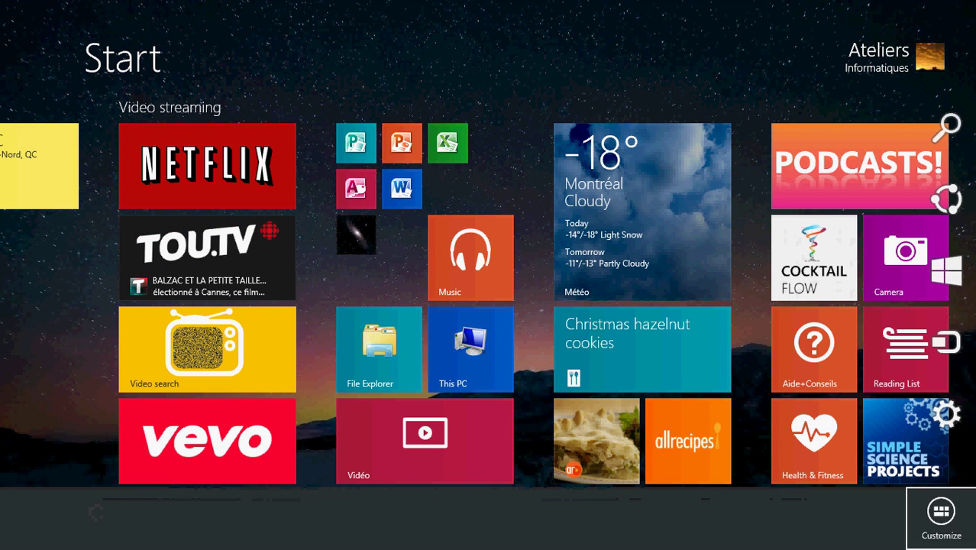
{"action": "left_click", "coordinate": [946, 416]}
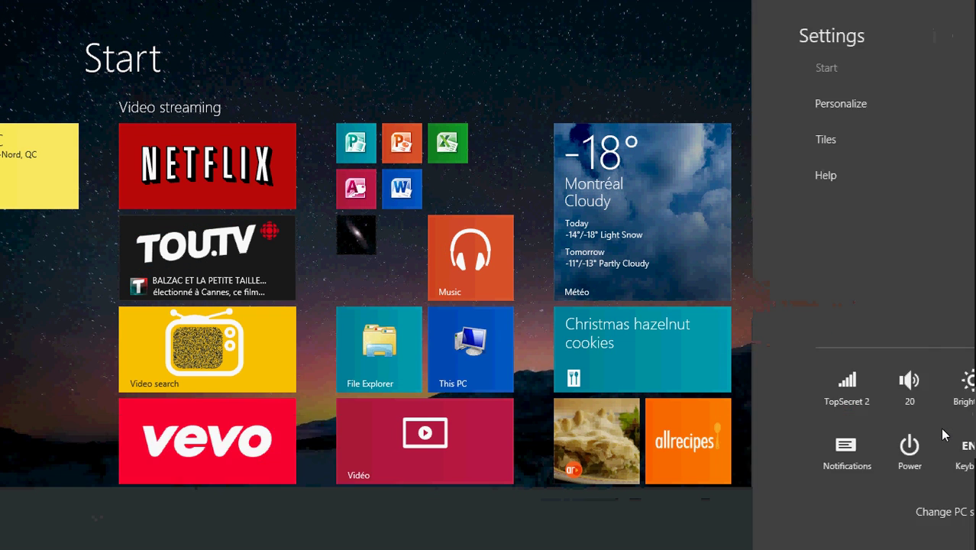
{"action": "left_click", "coordinate": [788, 399]}
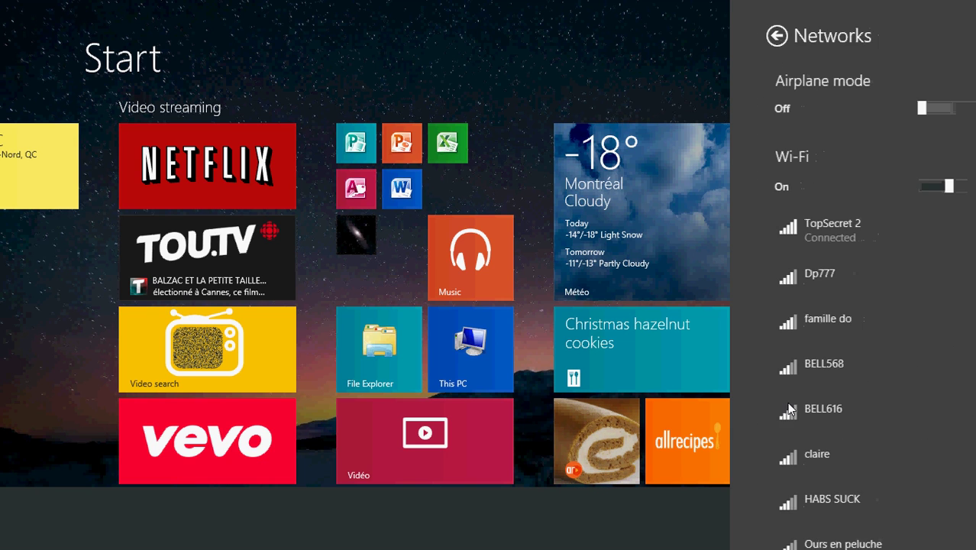
{"action": "left_click", "coordinate": [817, 242]}
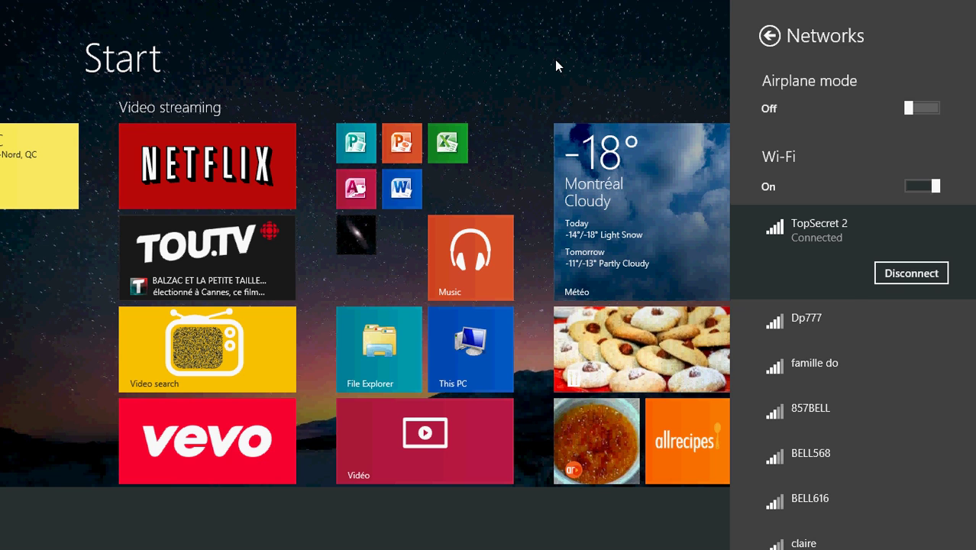
{"action": "key", "text": "Escape"}
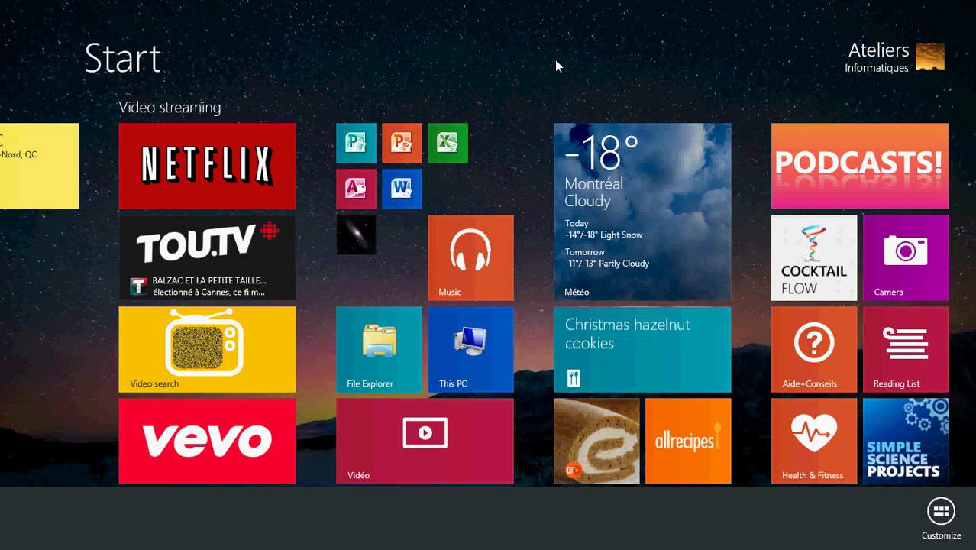
- Switch from the Start screen to the desktop
{"action": "scroll", "coordinate": [535, 94], "scroll_direction": "up", "scroll_amount": 8}
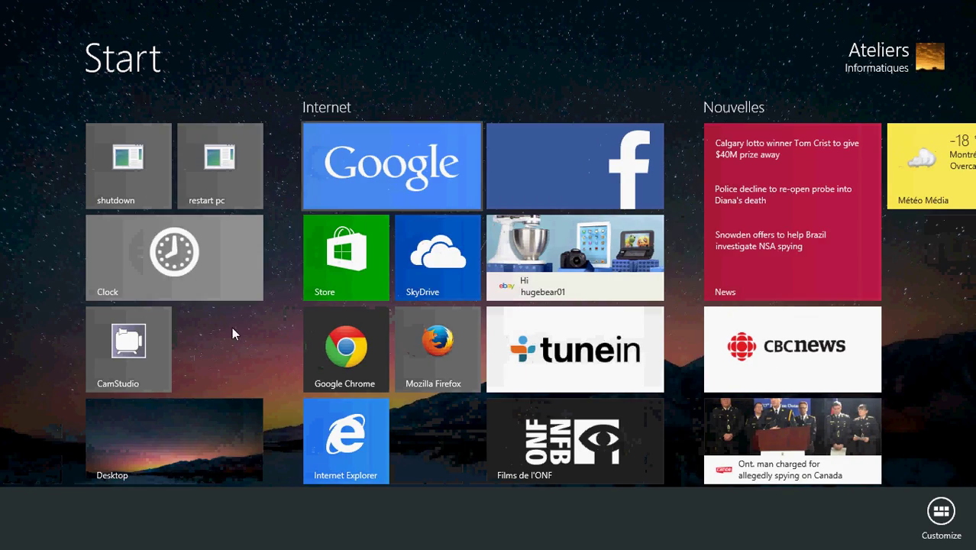
{"action": "left_click", "coordinate": [191, 433]}
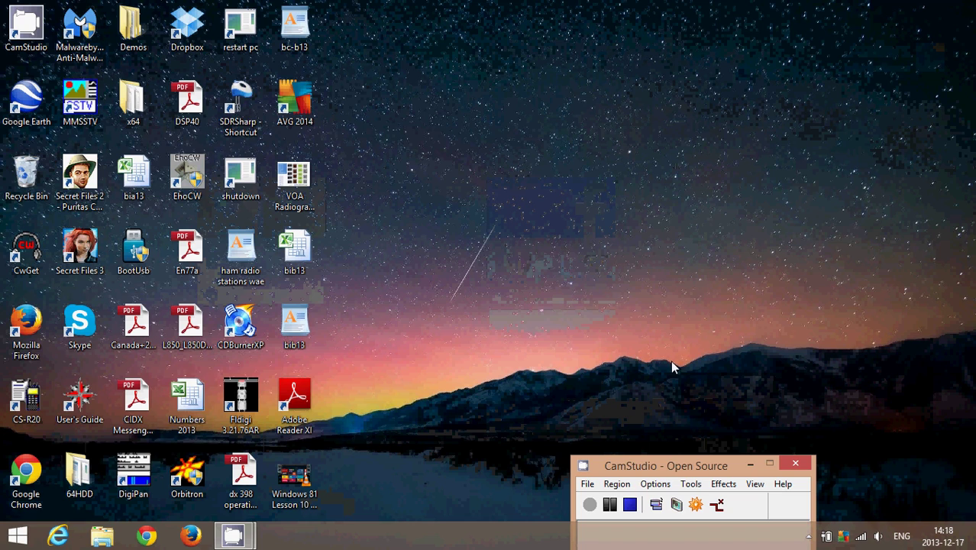